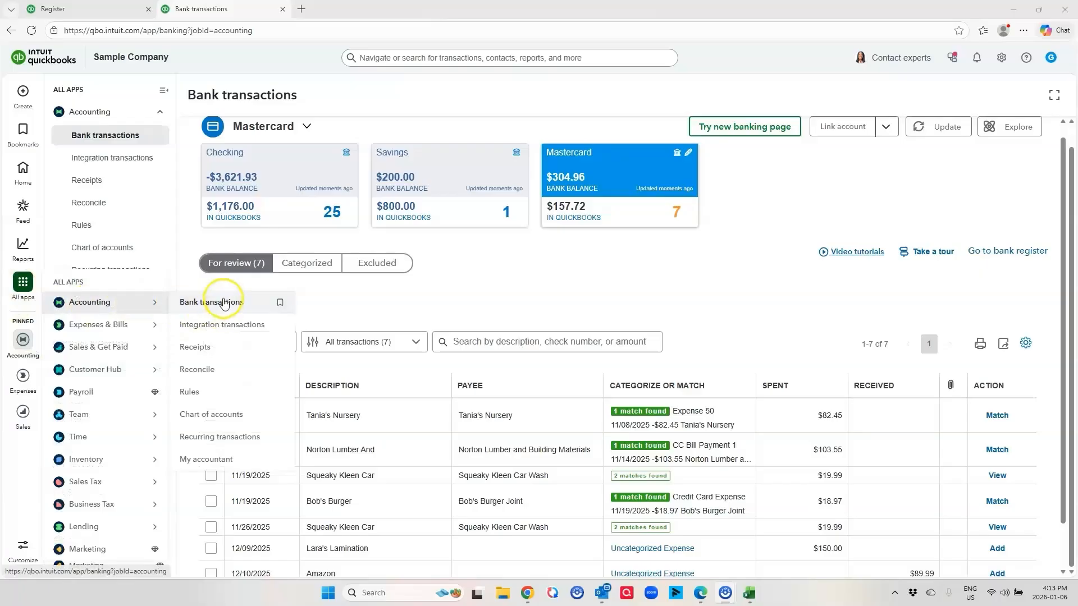
# Step: Bookmark the Bank transactions page under Accounting
pyautogui.moveTo(271, 316)
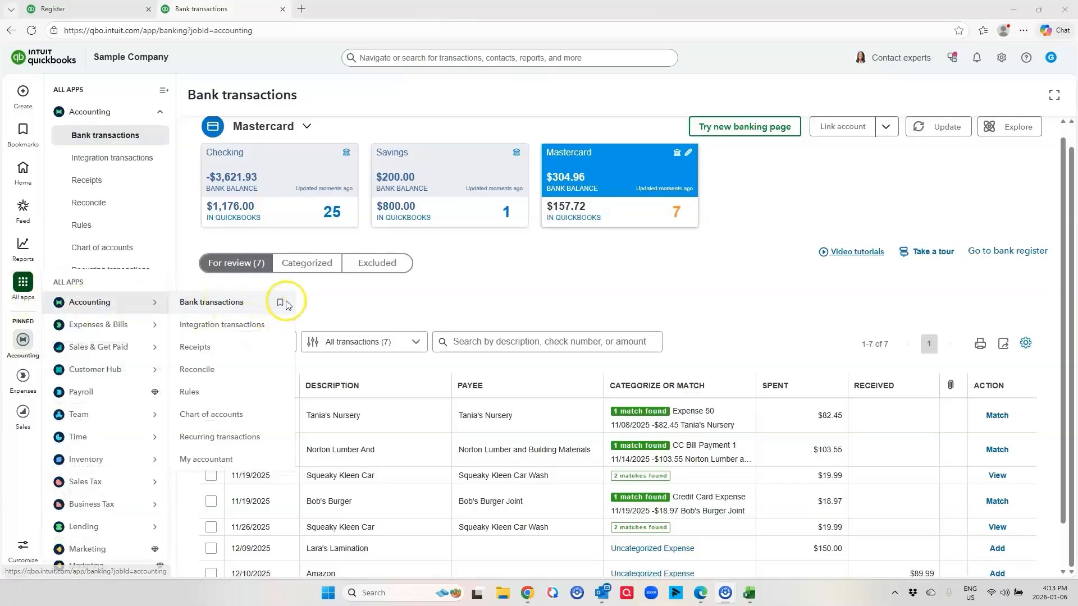
pyautogui.click(280, 302)
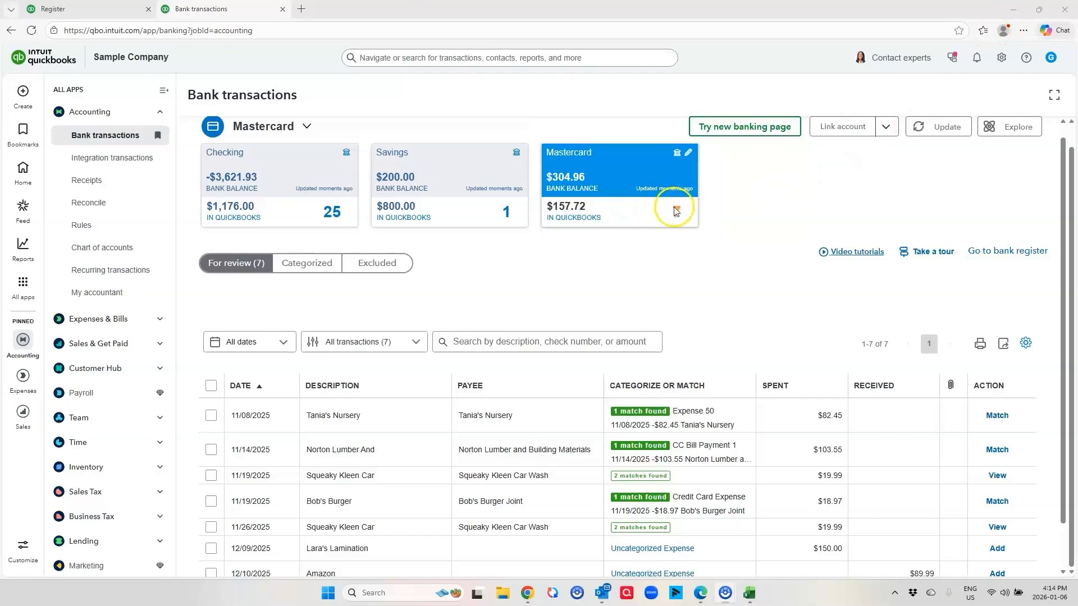
# Step: Match the Tania's Nursery, Norton Lumber and Bob's Burger charges in the Mastercard feed to their suggested records
pyautogui.scroll(-1, 679, 209)
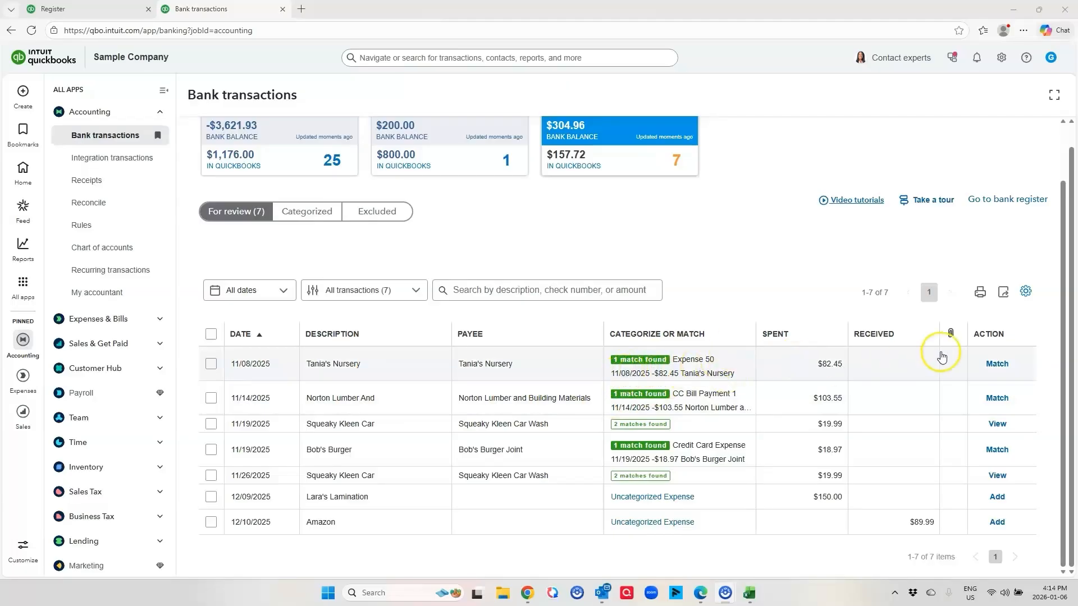
pyautogui.click(997, 366)
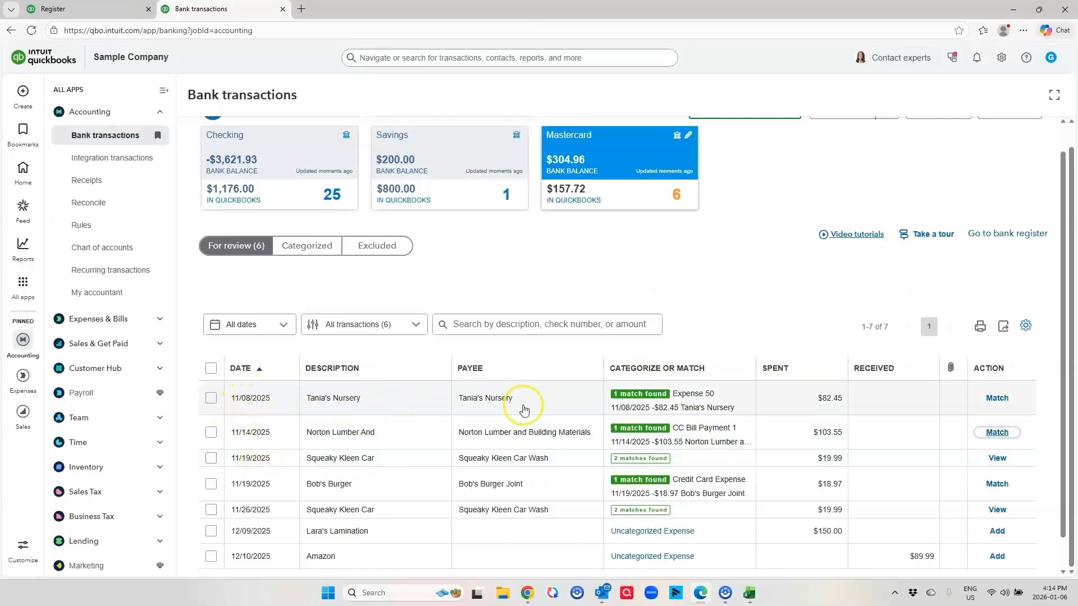
pyautogui.click(996, 398)
pyautogui.click(978, 406)
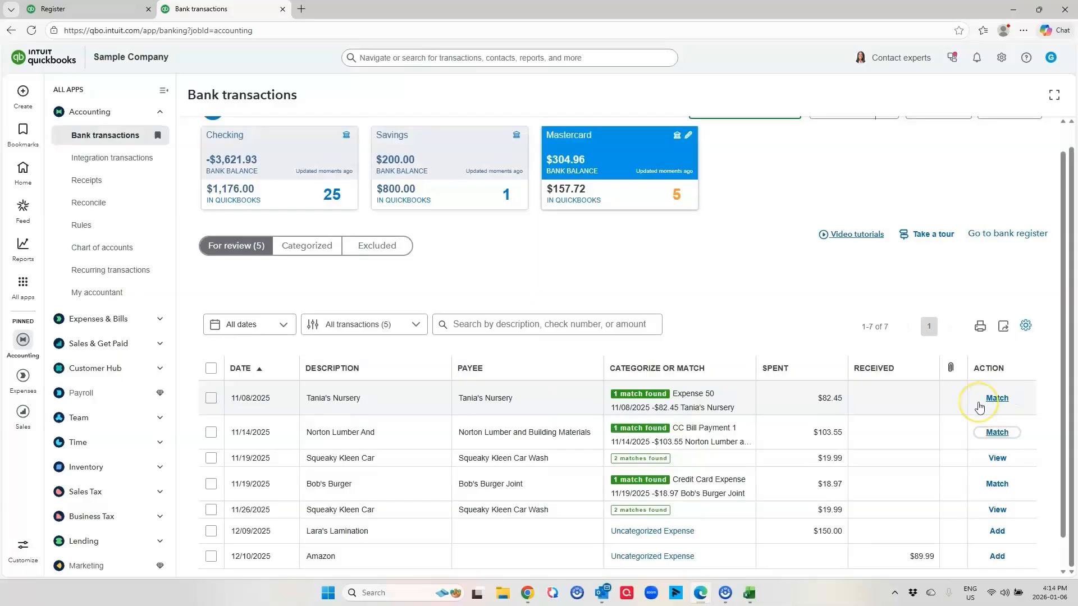
pyautogui.click(996, 398)
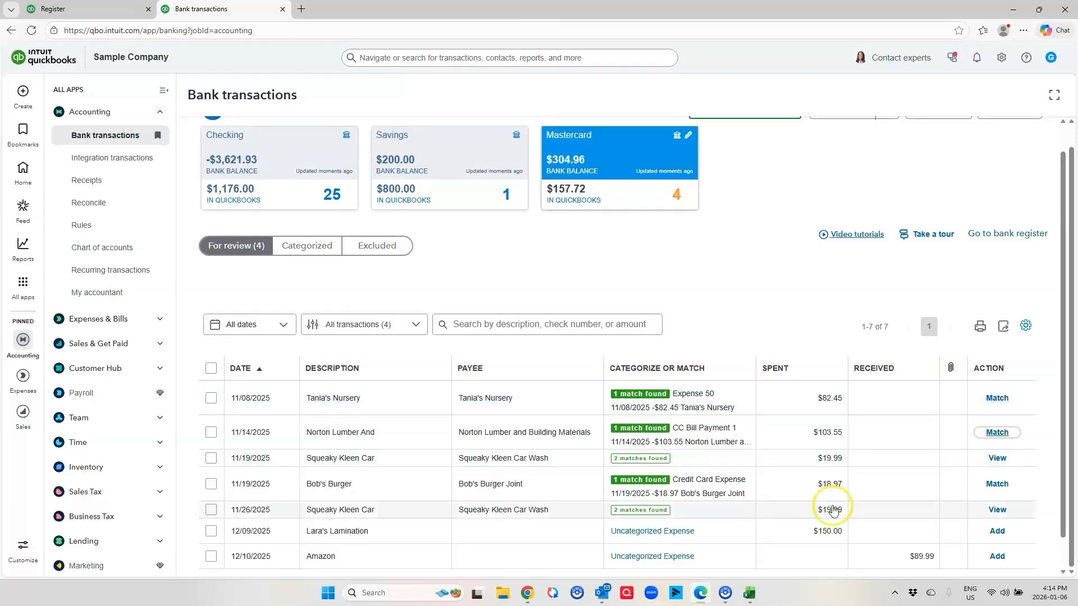
pyautogui.click(998, 486)
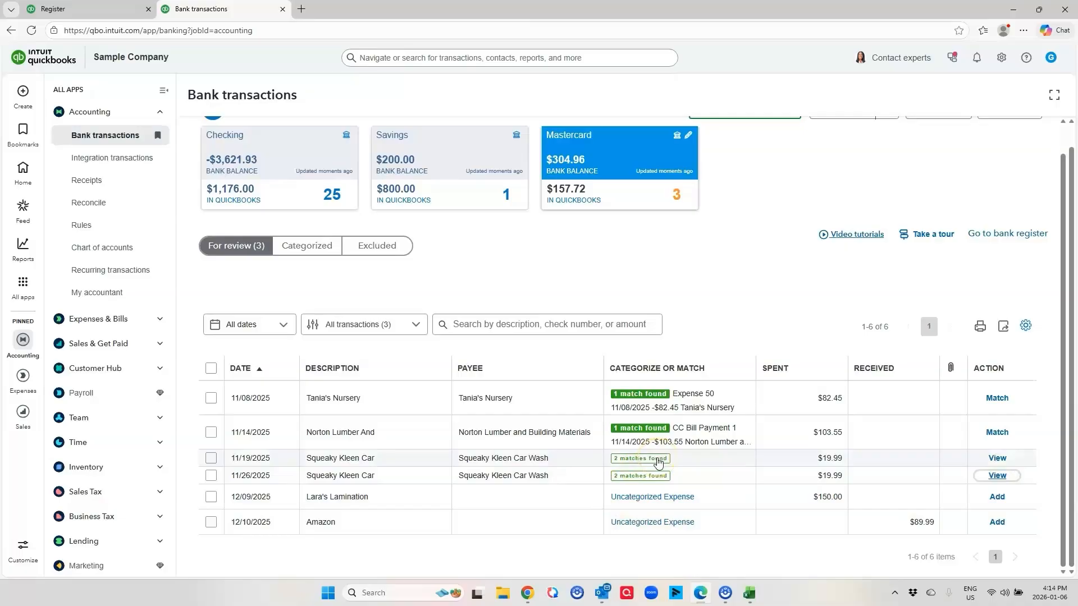
# Step: Match the two $19.99 Squeaky Kleen Car charges to the credit card expenses with the same dates, 11/19/2025 and 11/26/2025
pyautogui.click(658, 445)
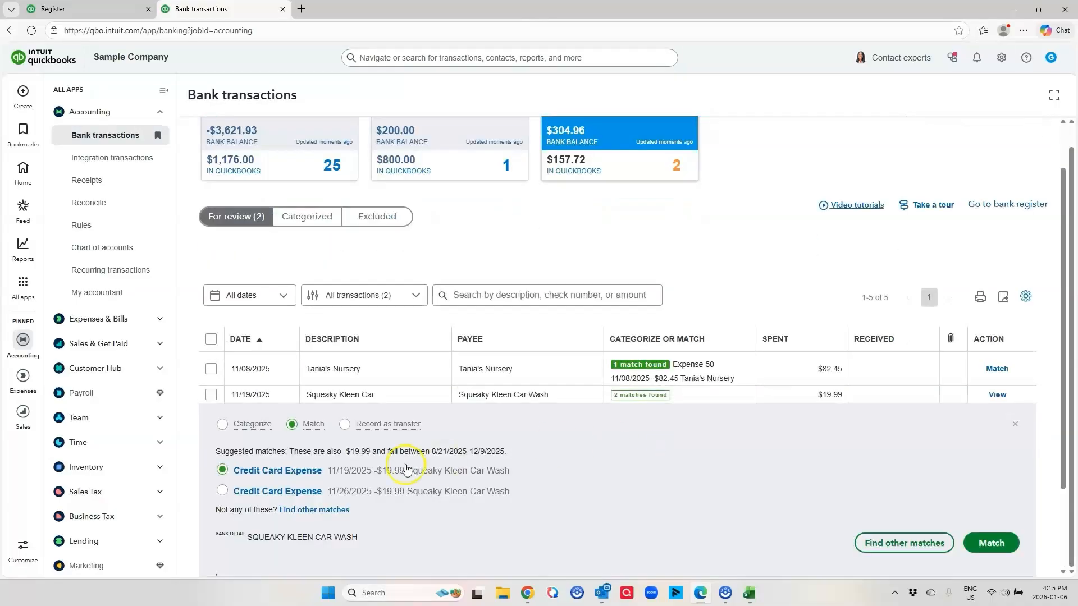
pyautogui.click(269, 480)
pyautogui.click(264, 482)
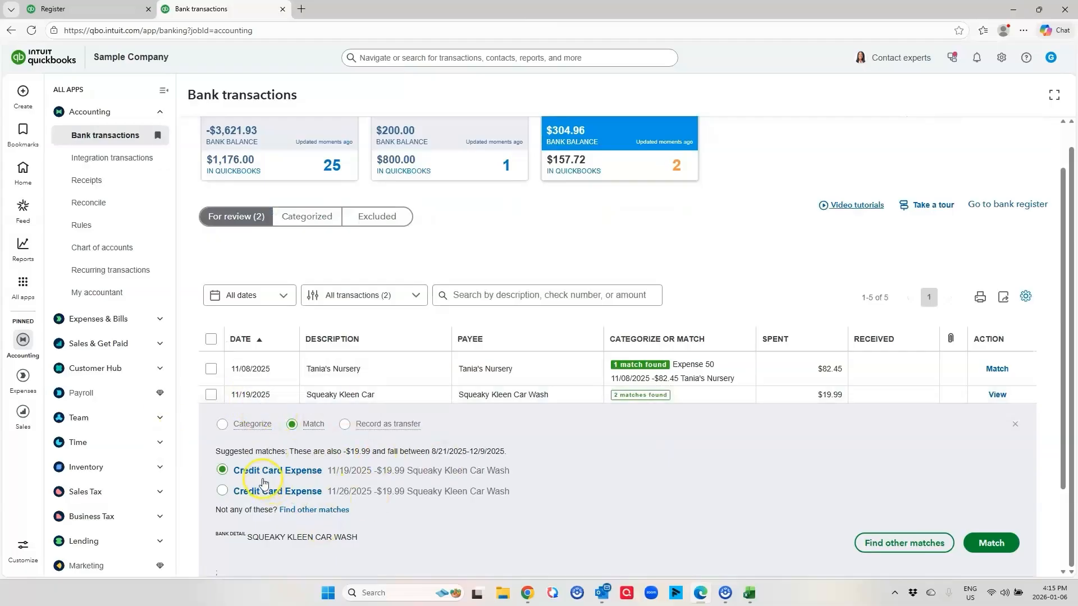
pyautogui.click(988, 543)
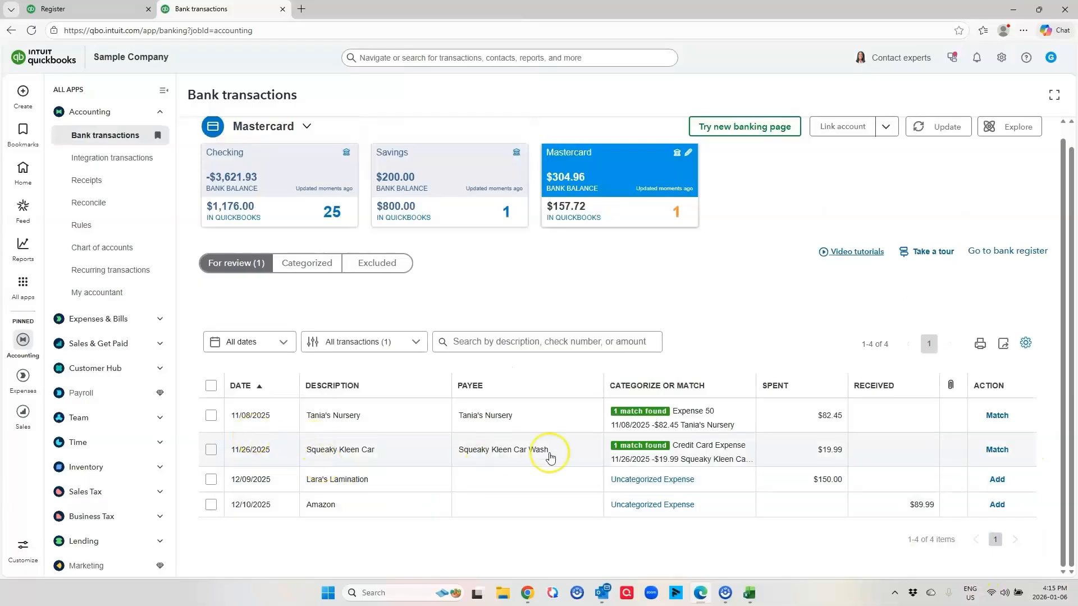
pyautogui.click(998, 451)
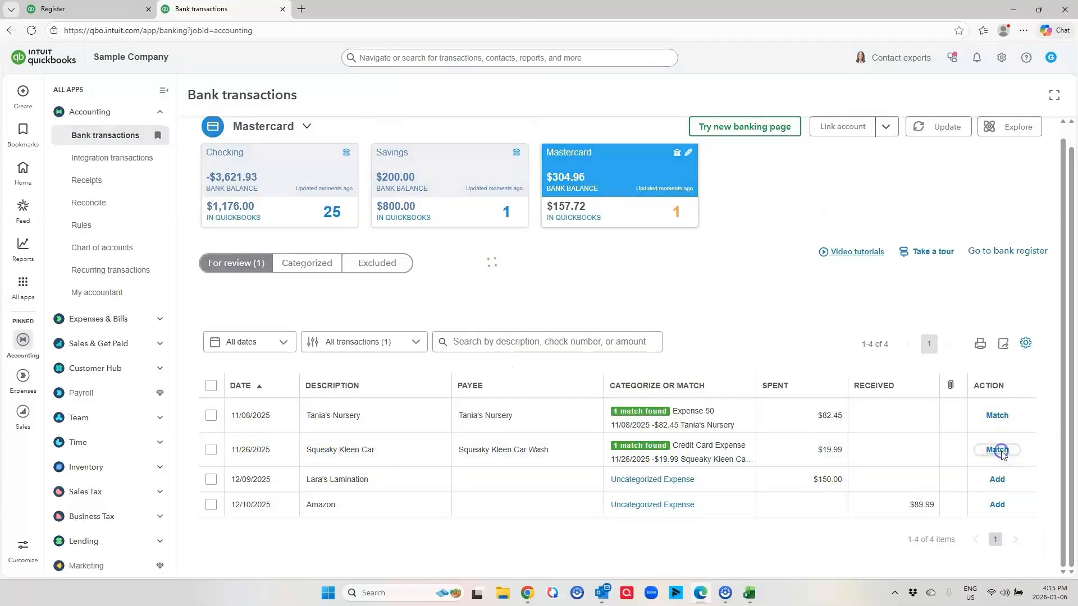
# Step: Try again to match the $82.45 Tania's Nursery charge of 11/08/2025 to Expense 50
pyautogui.click(989, 412)
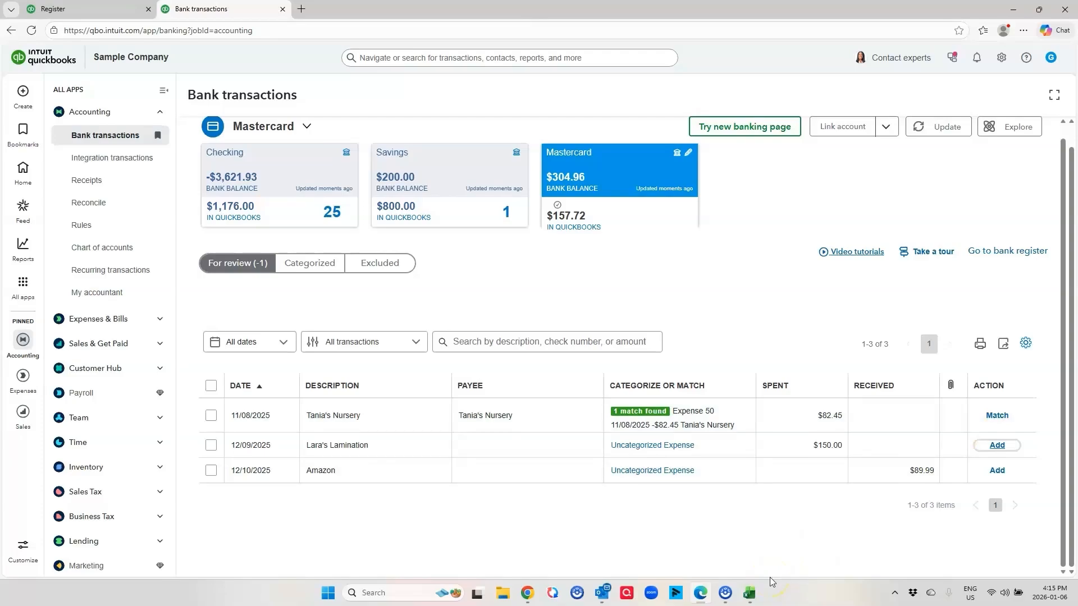
pyautogui.moveTo(209, 419); pyautogui.dragTo(321, 523)
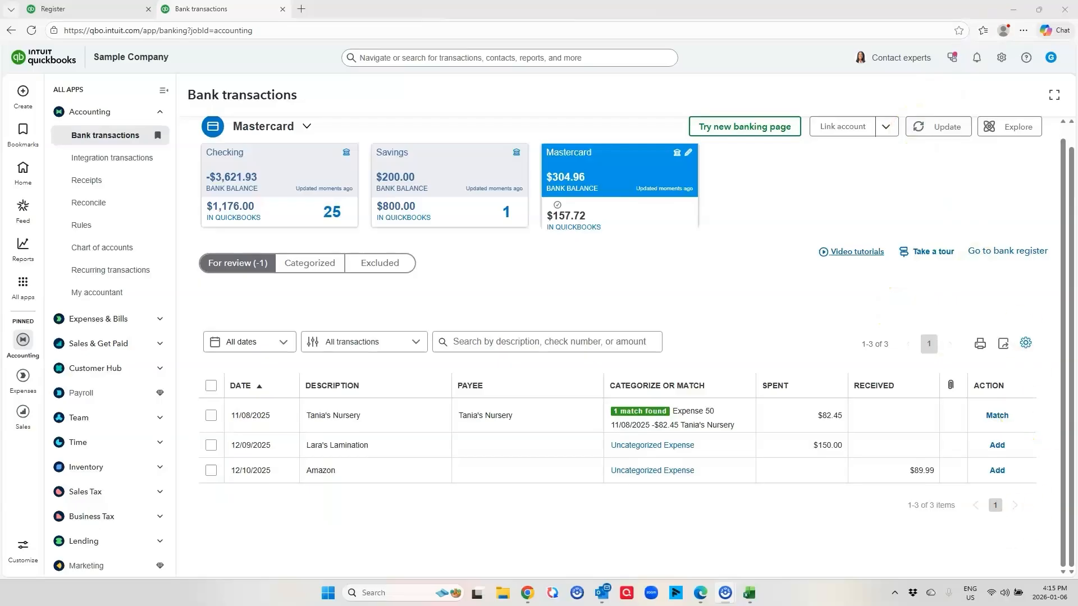
# Step: Open the Reconcile tool for the Mastercard account
pyautogui.click(1000, 60)
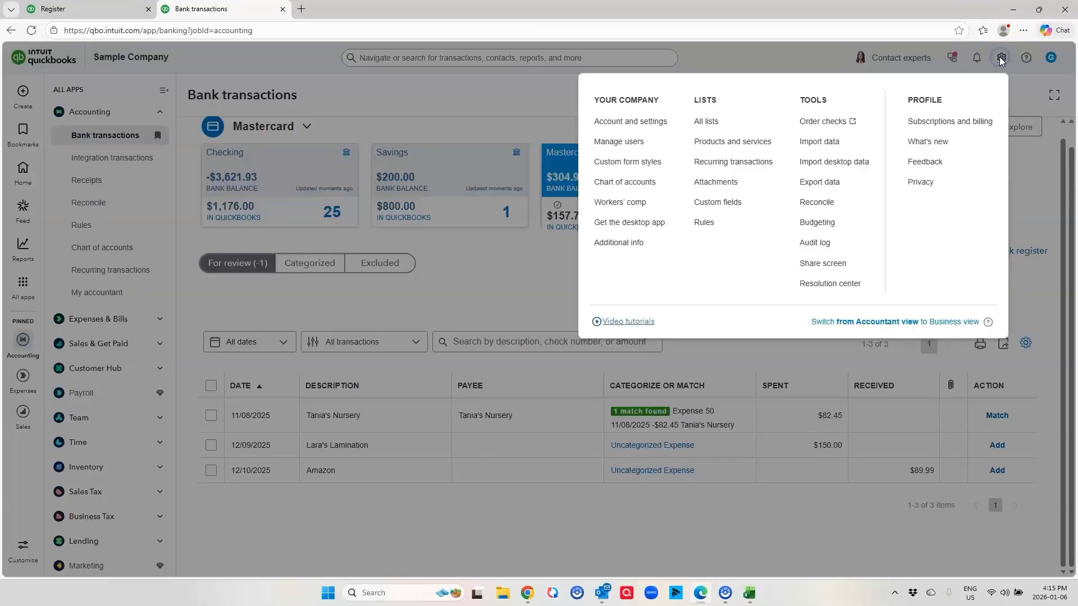
pyautogui.click(823, 201)
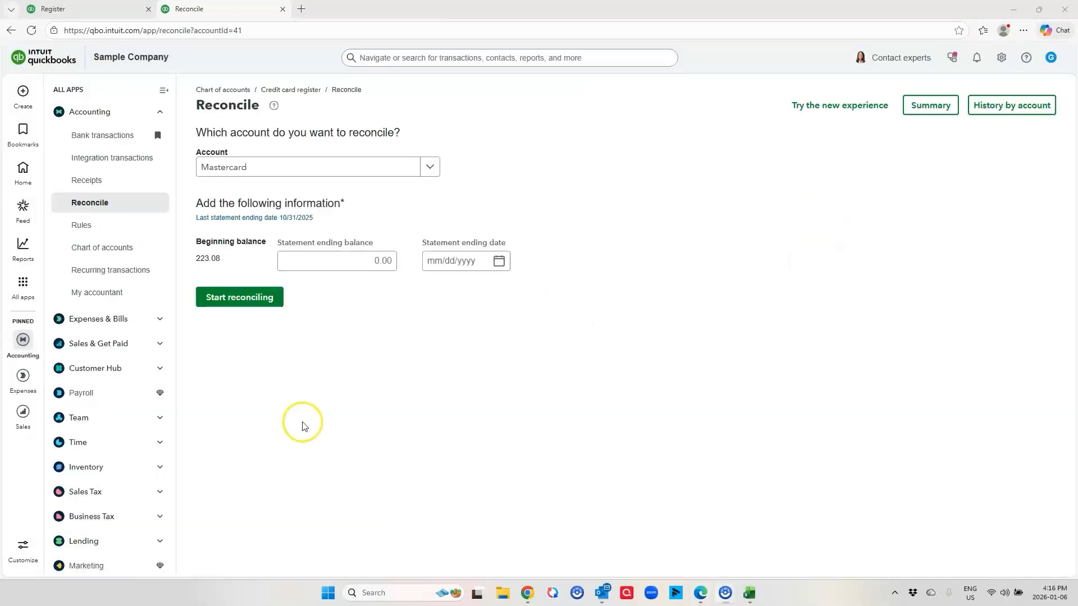
# Step: Bring up the November 2025 credit card statement in Excel and arrange it side by side with the browser
pyautogui.click(748, 592)
pyautogui.moveTo(75, 252); pyautogui.dragTo(844, 83)
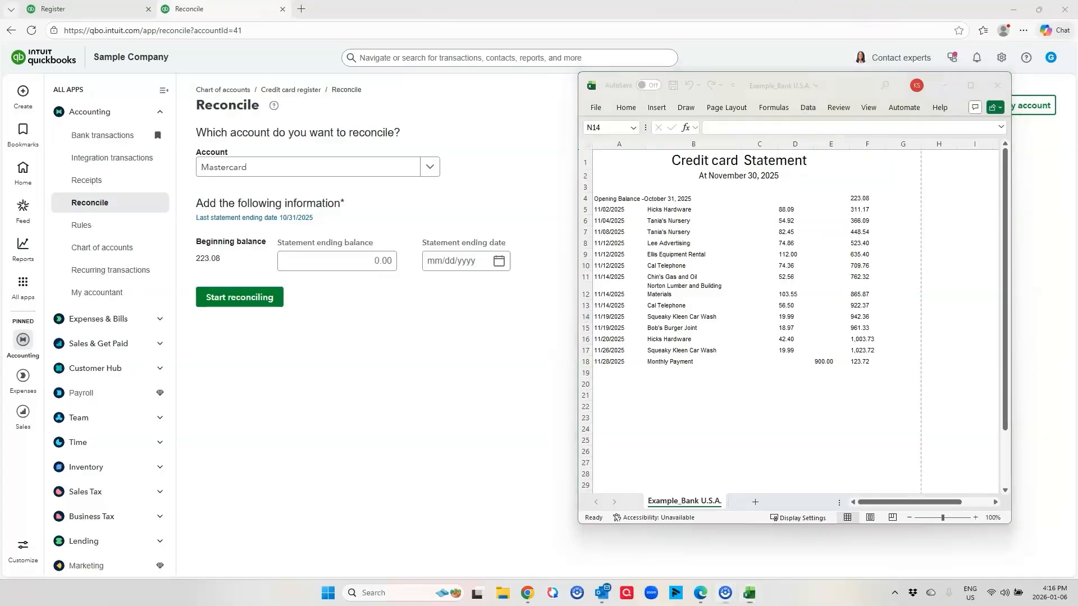
pyautogui.moveTo(594, 187); pyautogui.dragTo(894, 204)
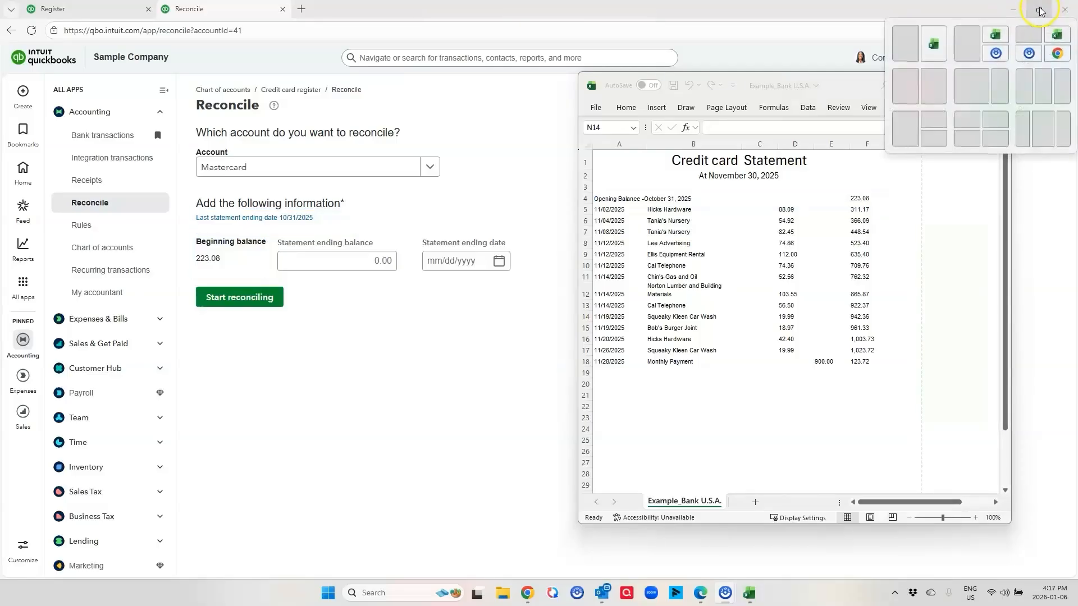
pyautogui.click(909, 44)
# Step: Start the Mastercard reconciliation with a statement ending balance of 123.72 and an ending date of 11/30/2025
pyautogui.click(187, 268)
pyautogui.write('123.72')
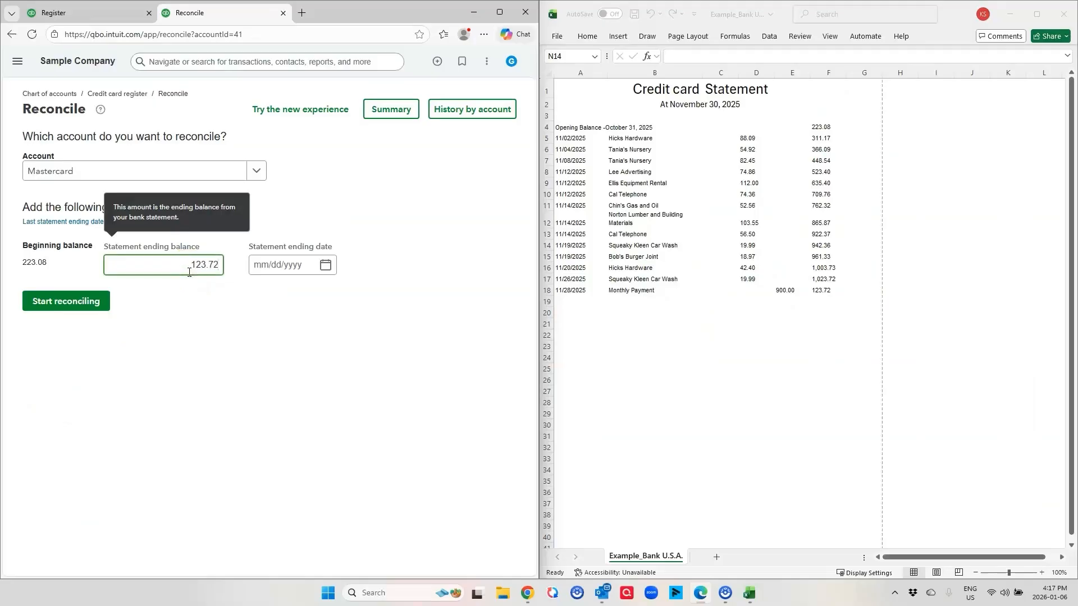
pyautogui.press('Tab')
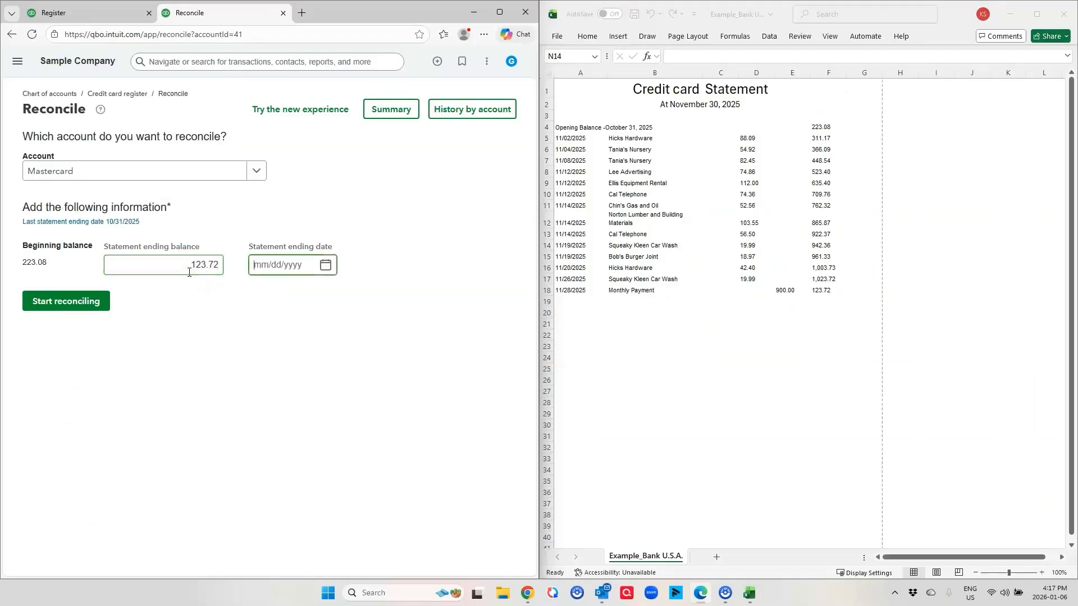
pyautogui.write('11302025')
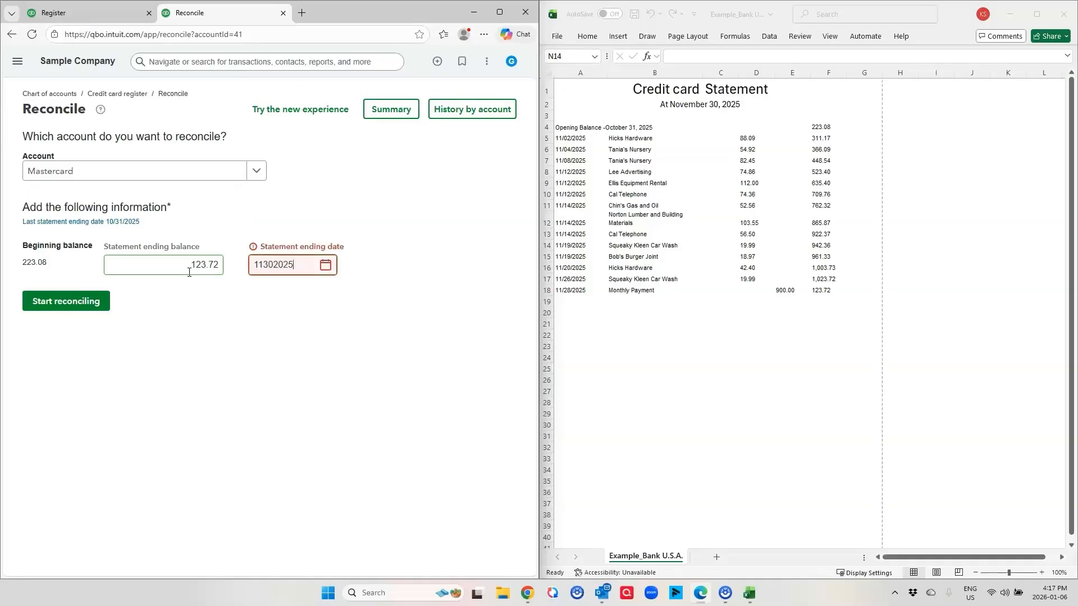
pyautogui.press('Tab')
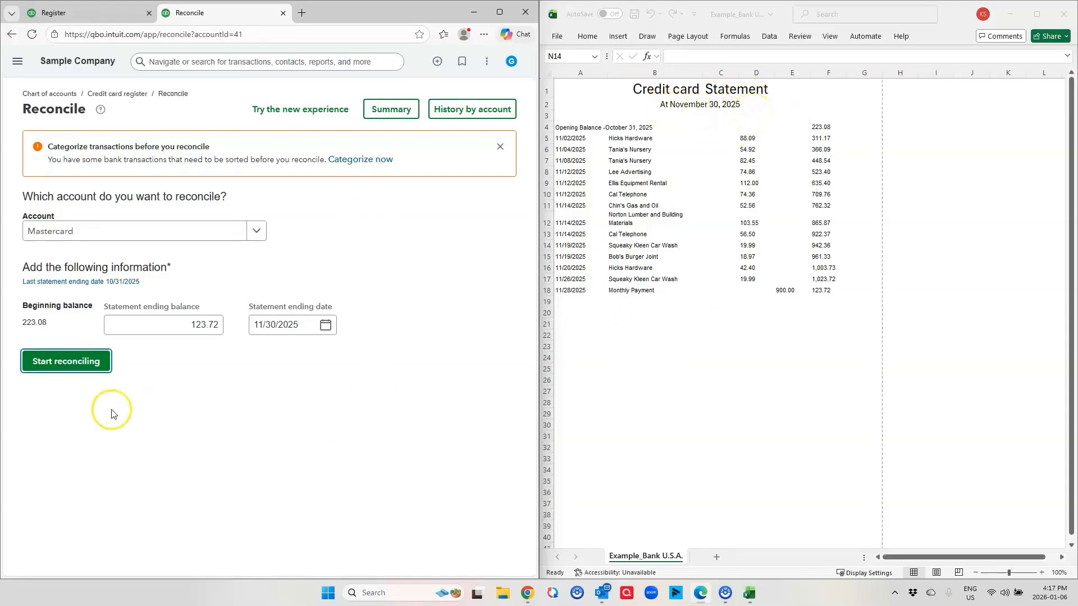
pyautogui.click(78, 369)
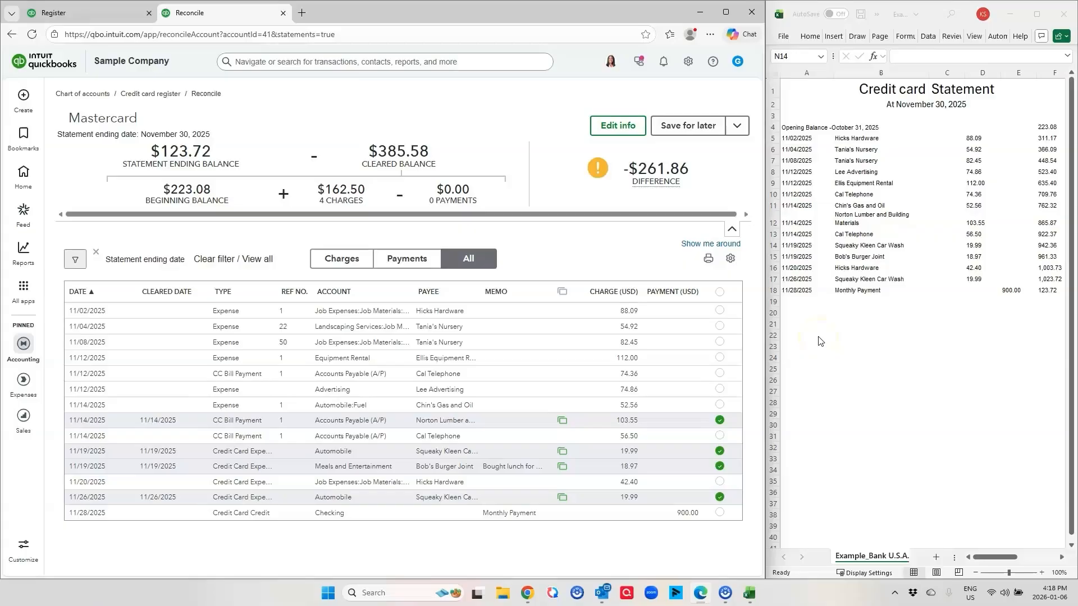
# Step: Select all transactions in the Mastercard reconciliation and clear every selection again
pyautogui.click(720, 482)
pyautogui.click(724, 297)
pyautogui.click(720, 293)
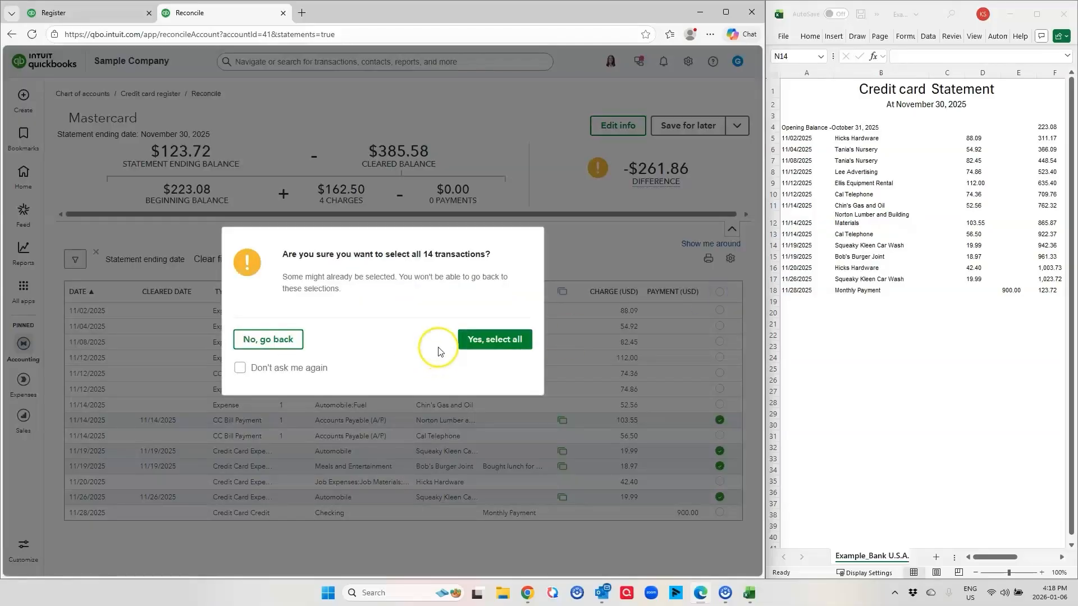
pyautogui.click(511, 340)
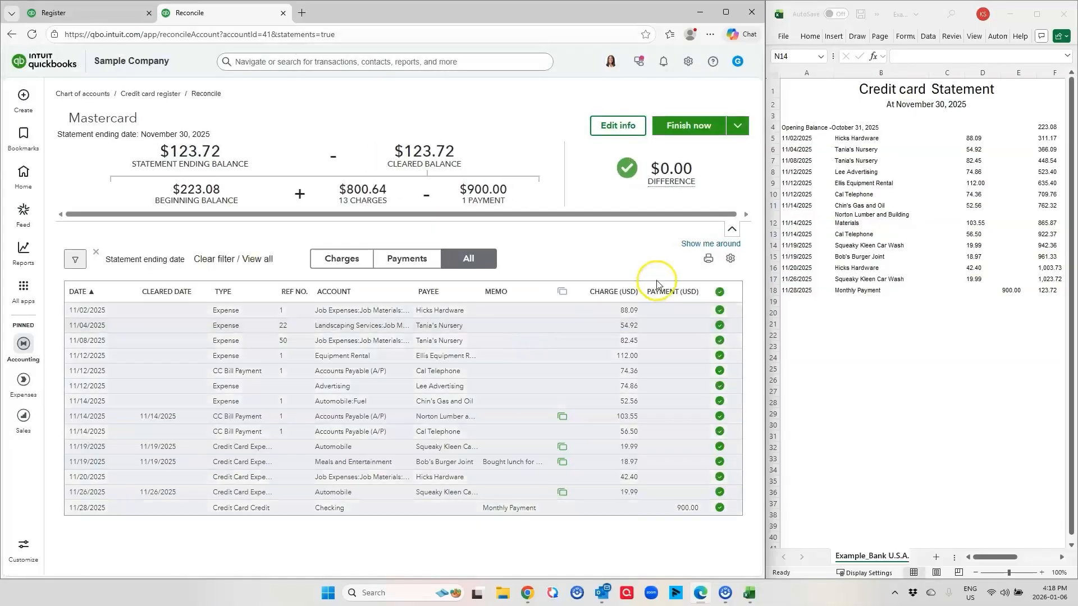
pyautogui.click(720, 292)
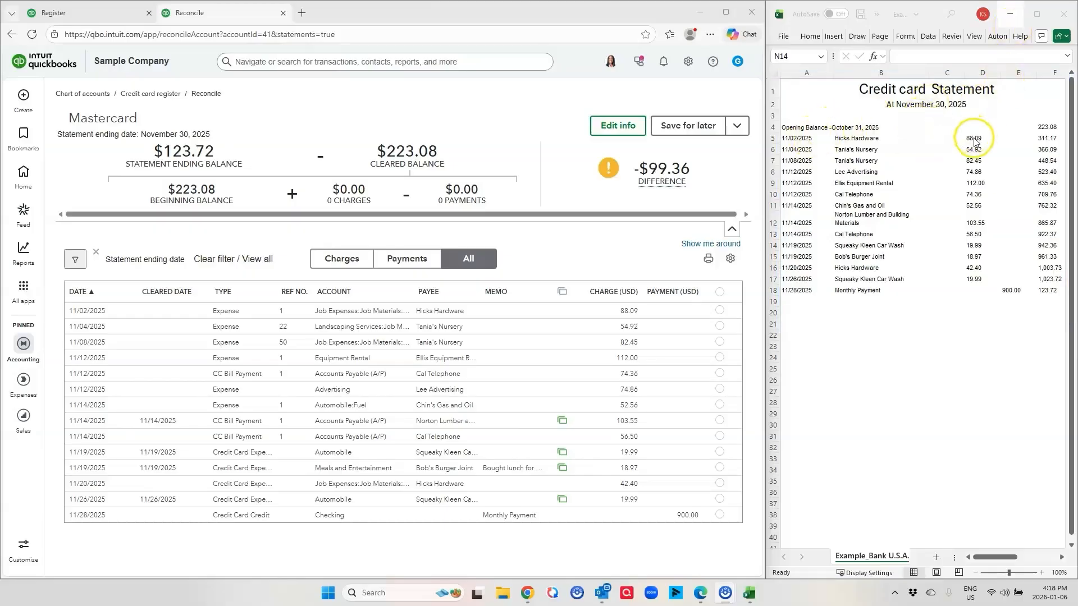
# Step: Mark the six charges dated 11/02/2025 through 11/12/2025 as cleared, following the order of the credit card statement
pyautogui.click(720, 311)
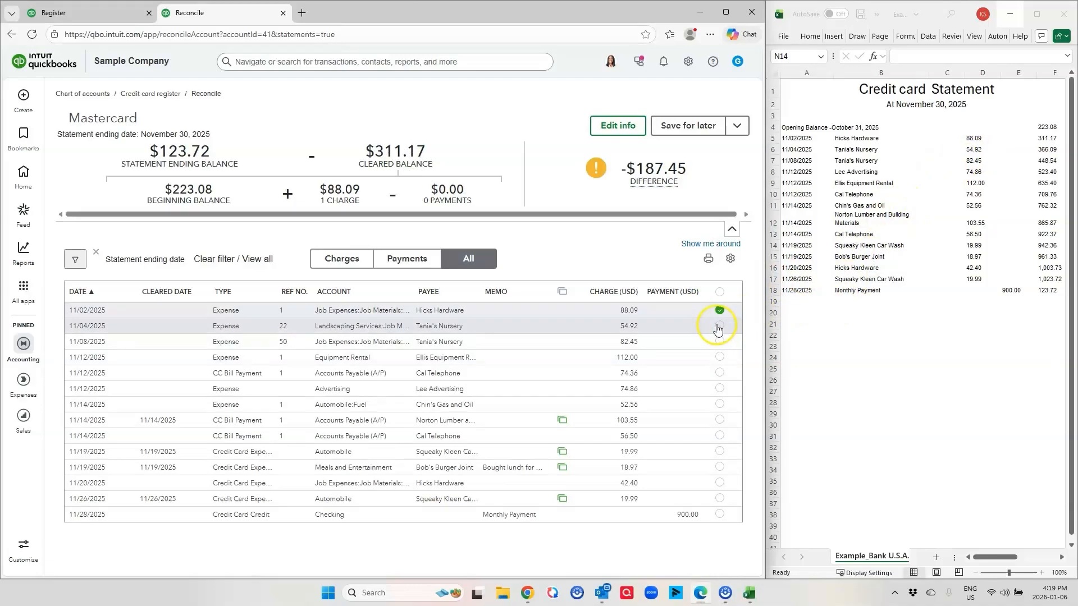
pyautogui.click(719, 326)
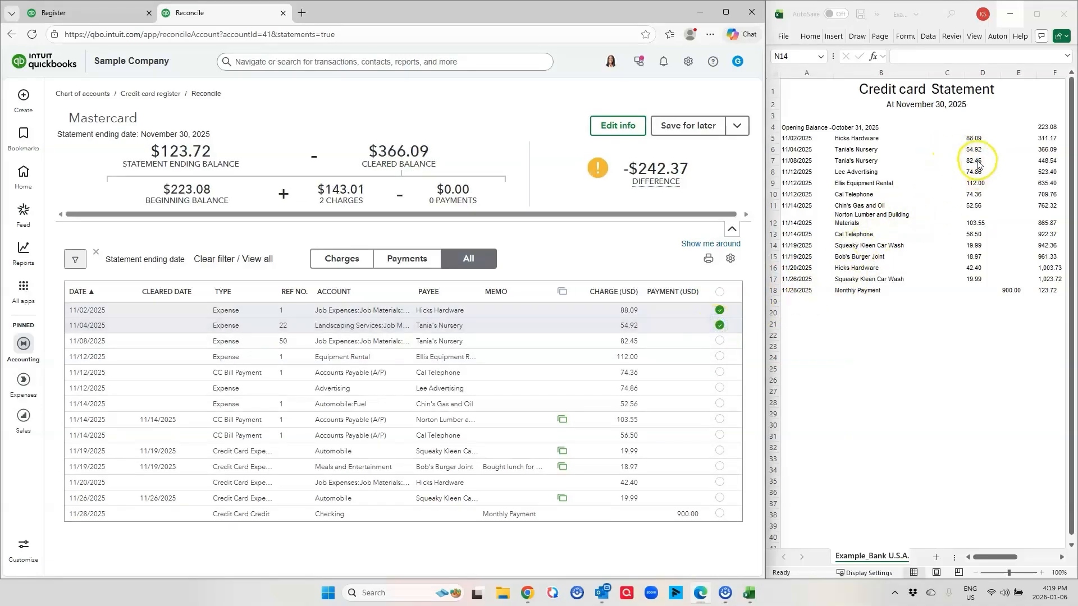
pyautogui.click(720, 342)
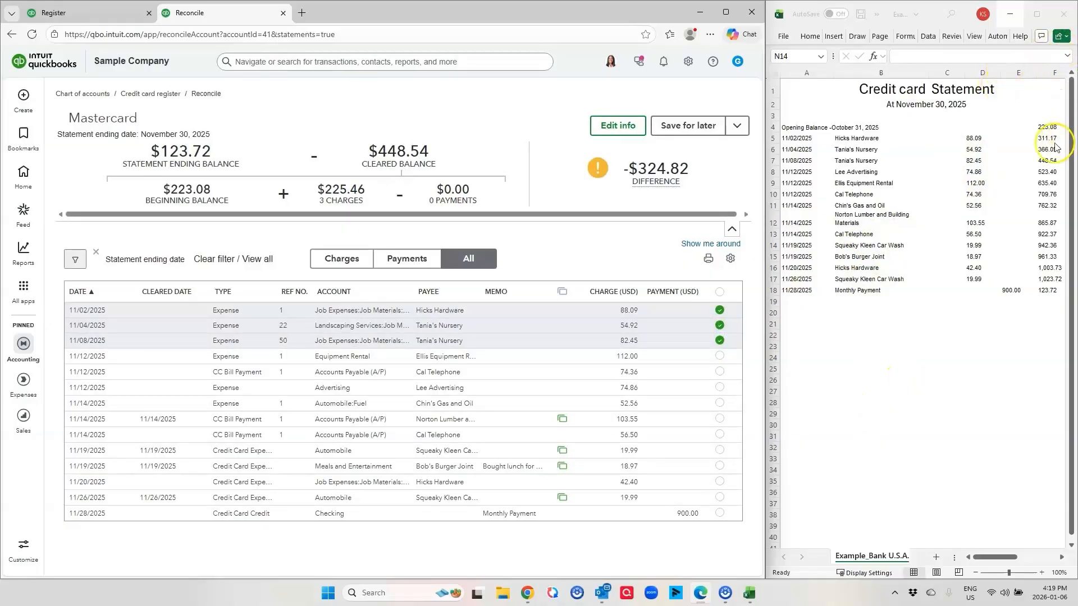
pyautogui.click(719, 388)
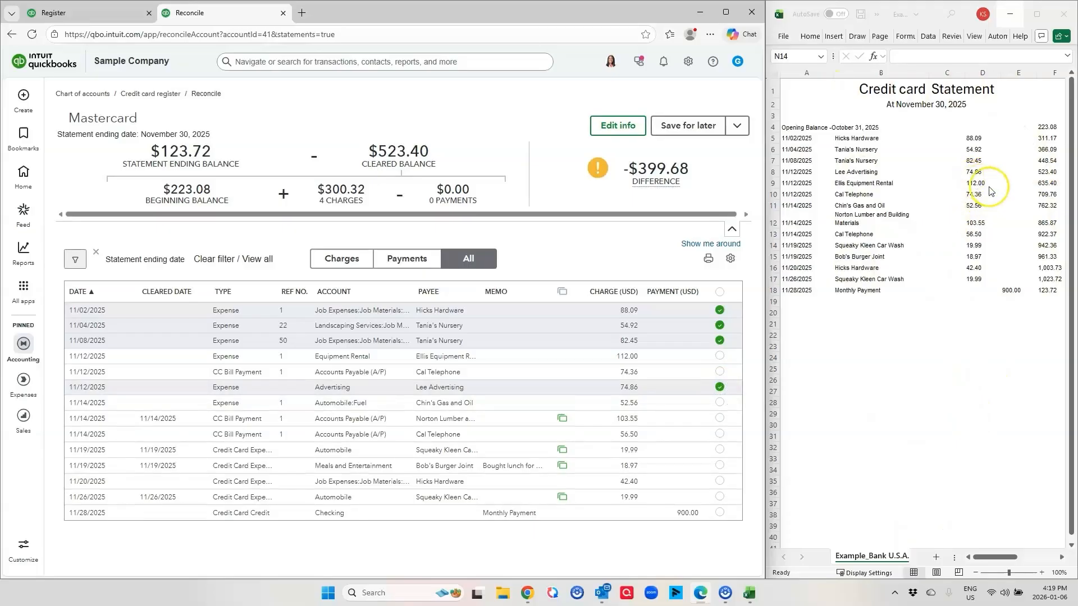
pyautogui.click(720, 357)
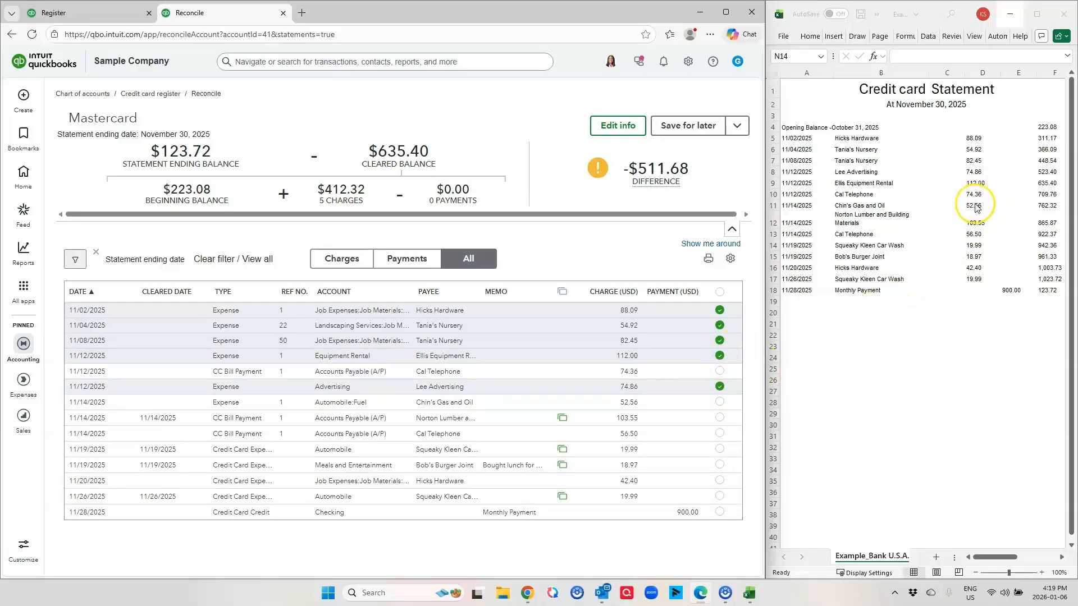
pyautogui.click(720, 373)
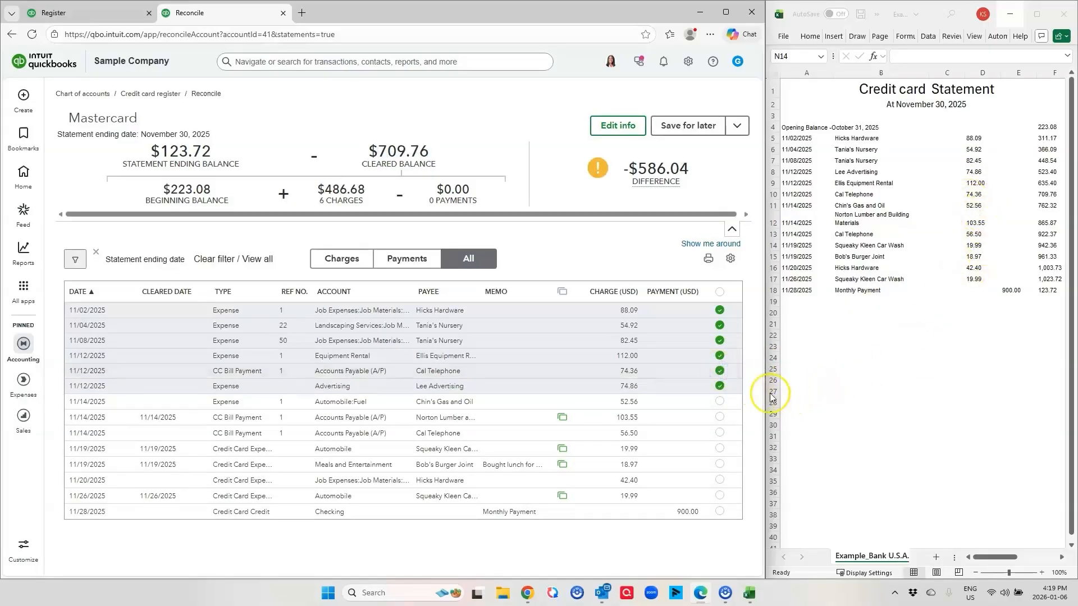
# Step: Mark the three 11/14/2025 charges from Chin's Gas and Oil, Norton Lumber and Cal Telephone as cleared
pyautogui.click(720, 402)
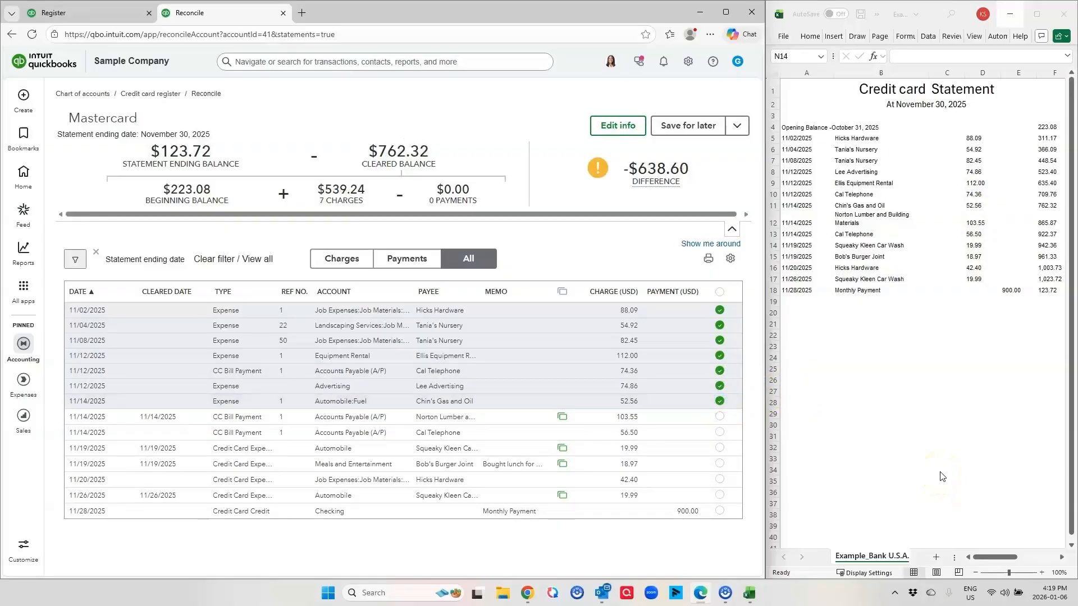
pyautogui.click(946, 471)
pyautogui.click(950, 465)
pyautogui.click(720, 418)
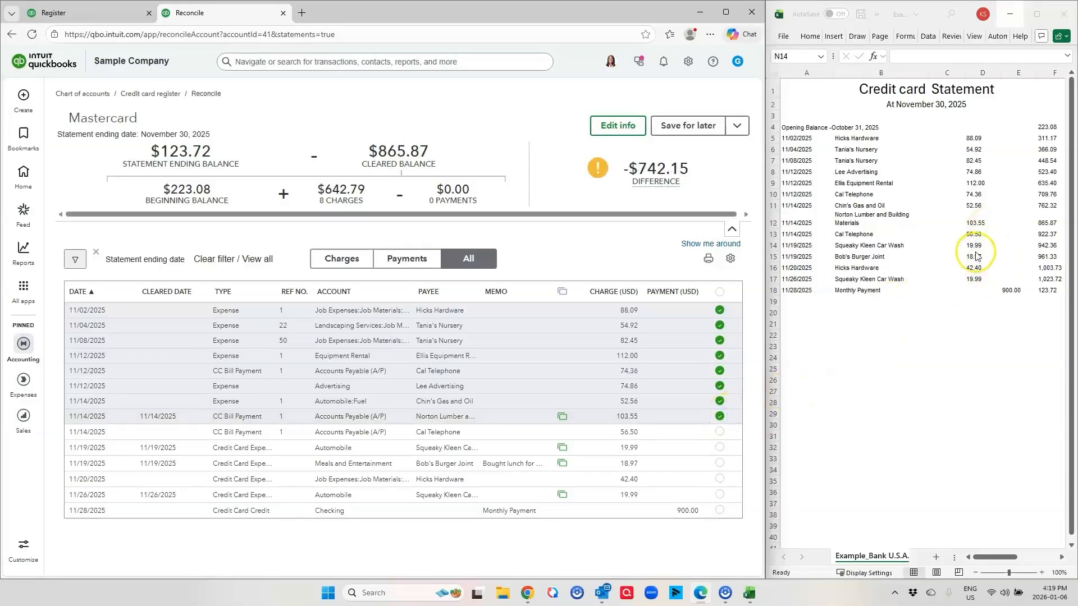
pyautogui.click(719, 432)
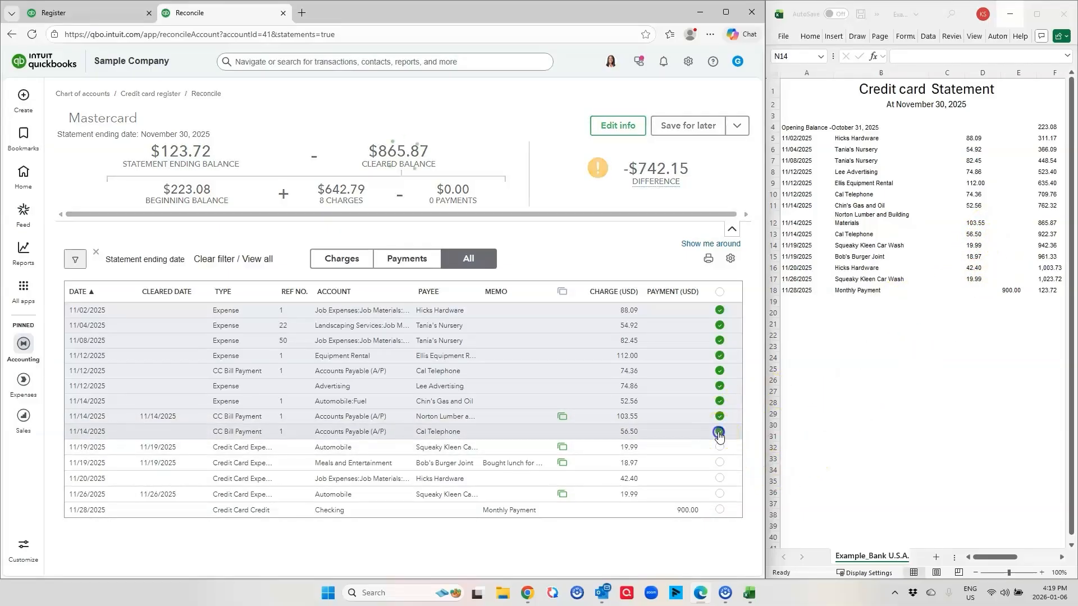
# Step: Mark the four charges dated 11/19/2025 through 11/26/2025 and the 900.00 monthly payment of 11/28/2025 as cleared
pyautogui.click(720, 446)
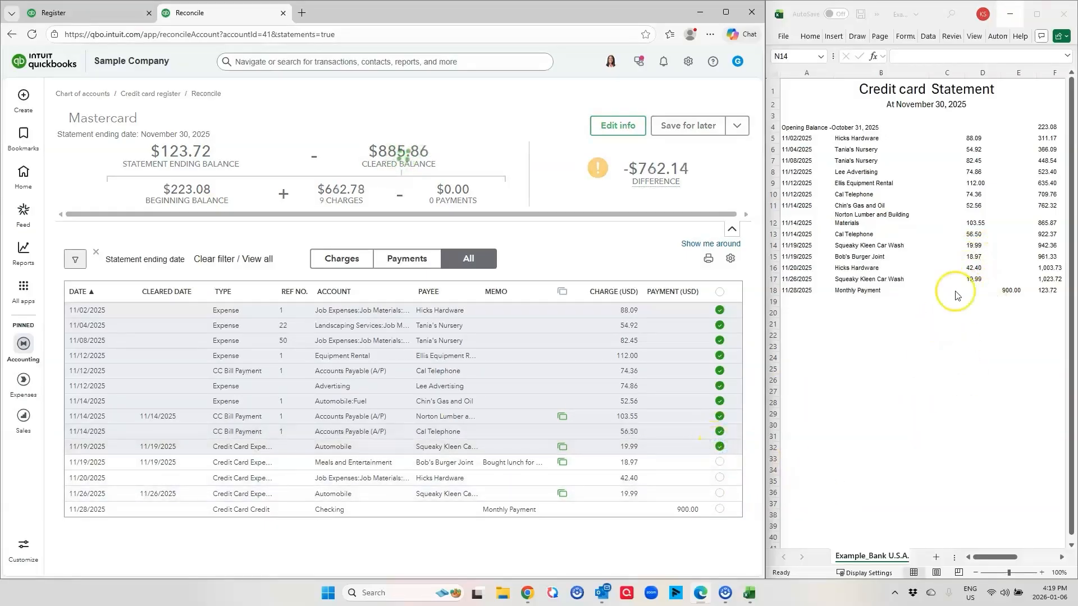
pyautogui.click(719, 462)
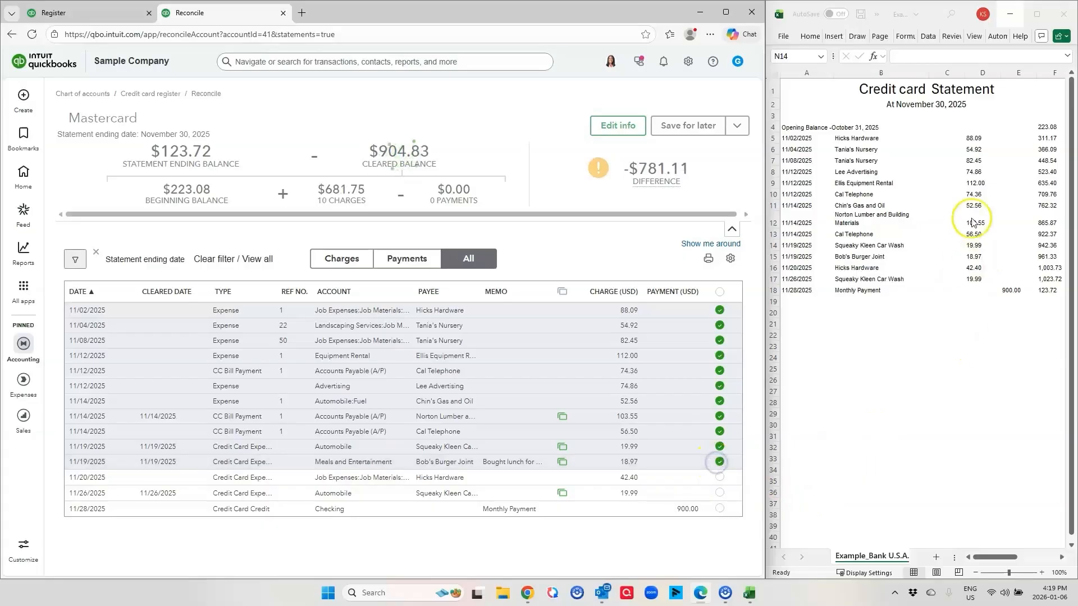
pyautogui.click(719, 477)
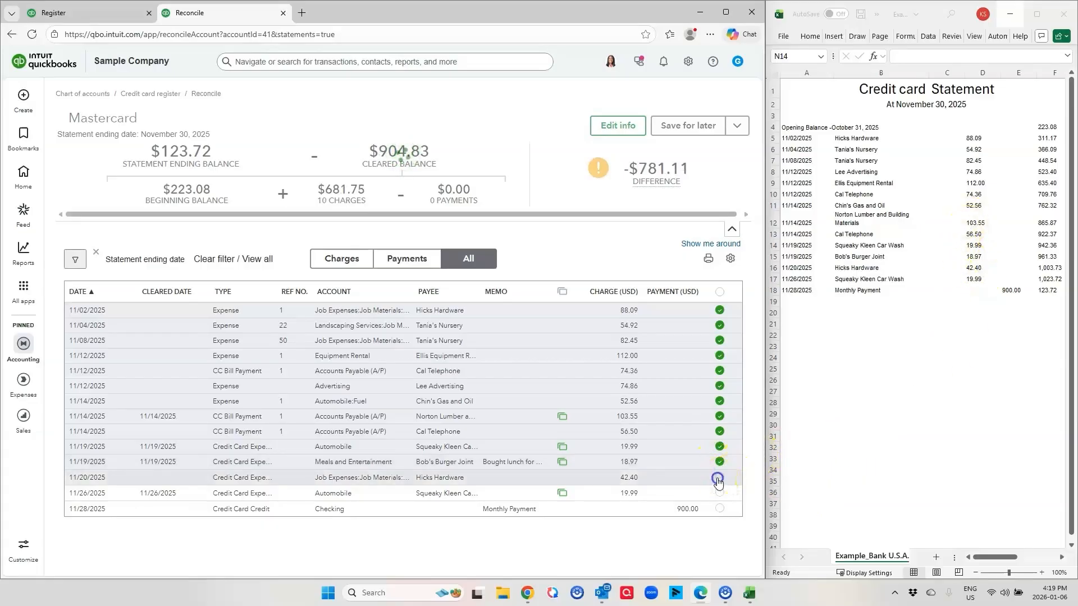
pyautogui.click(718, 494)
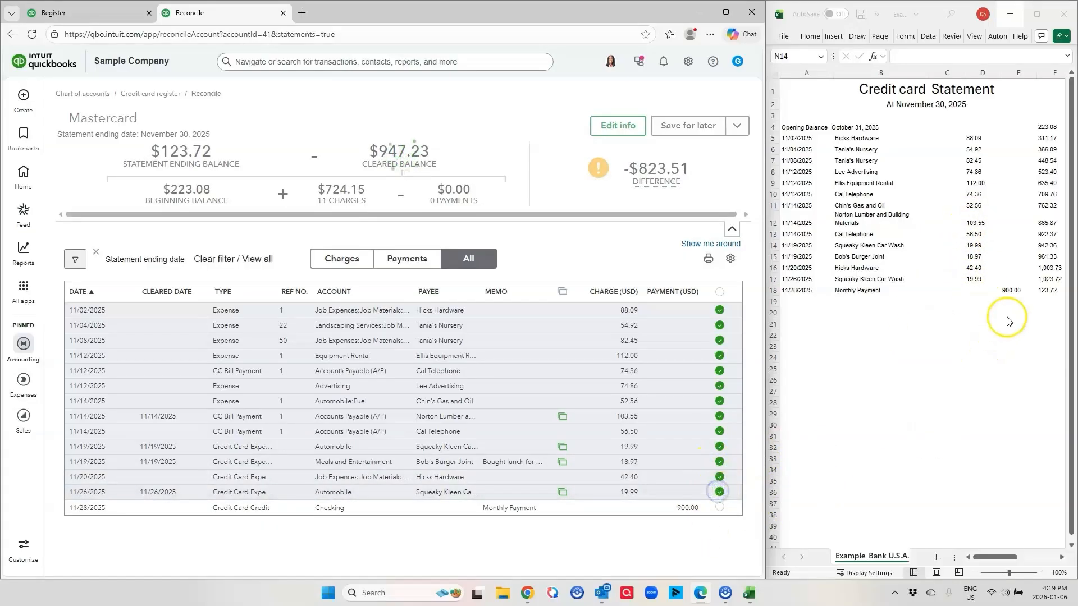
pyautogui.click(719, 511)
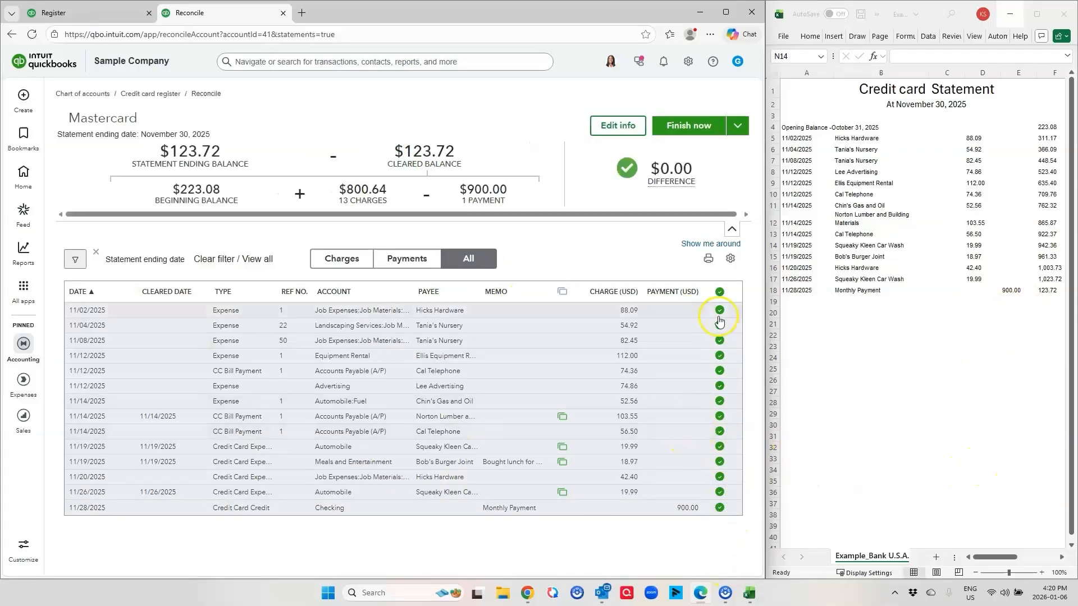
# Step: Finish the Mastercard reconciliation and close the completion dialog without paying or entering a bill
pyautogui.click(725, 592)
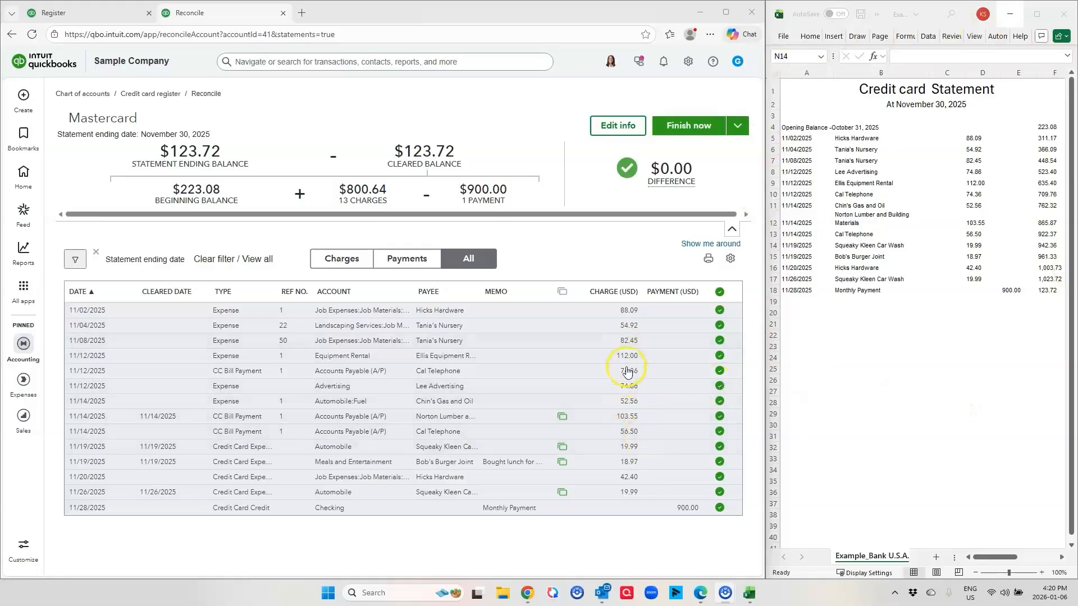
pyautogui.click(695, 126)
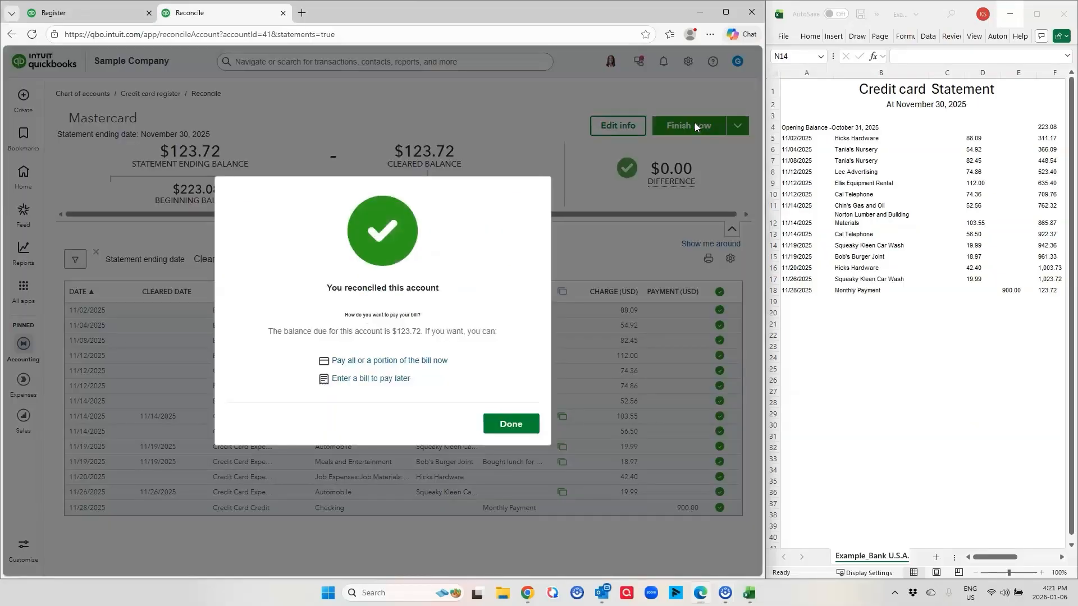
pyautogui.click(511, 424)
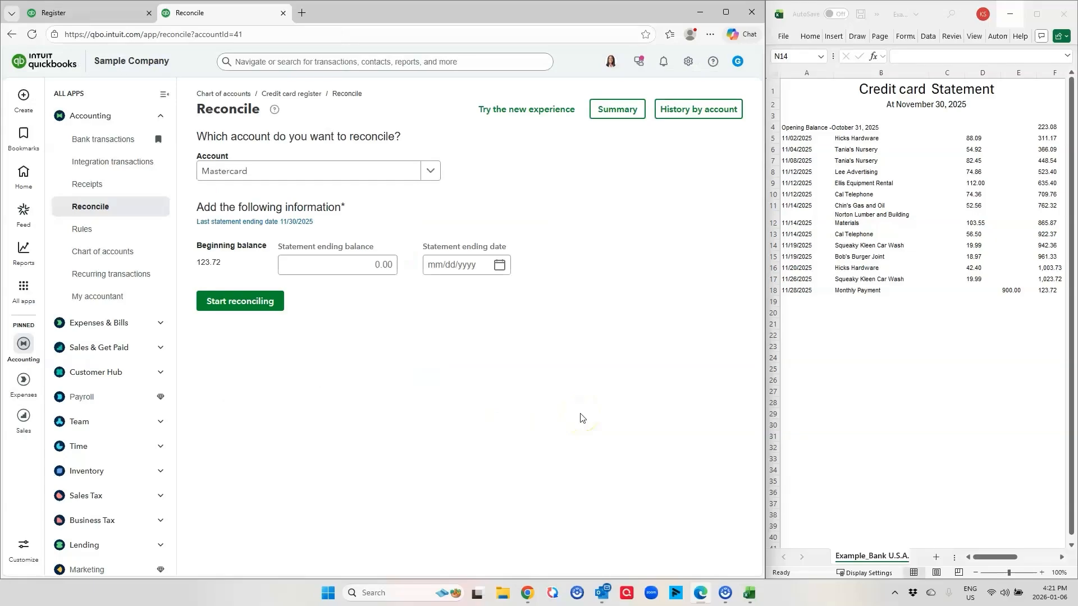